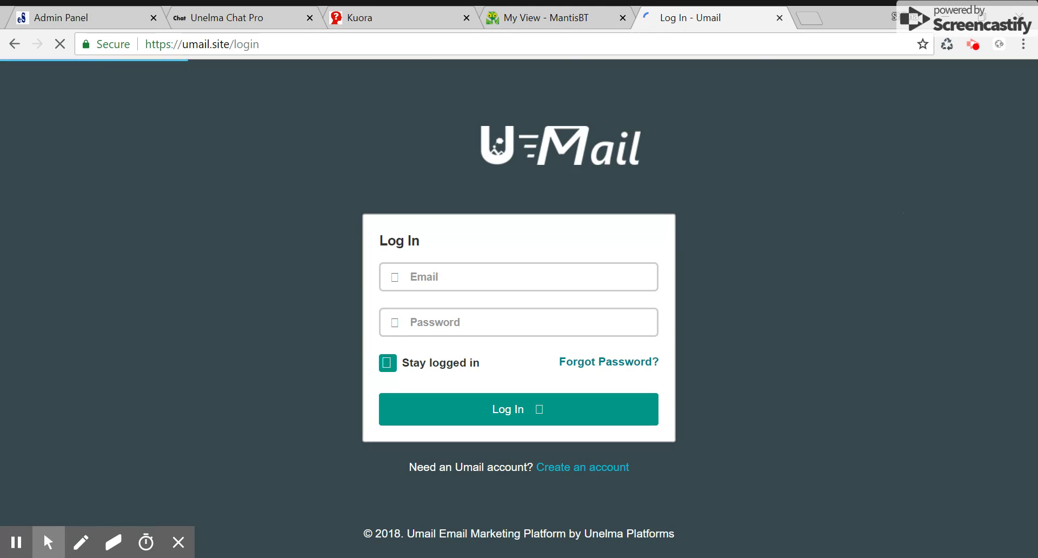
Step: Log in to the Umail account by filling in the account email and the account password
click(489, 280)
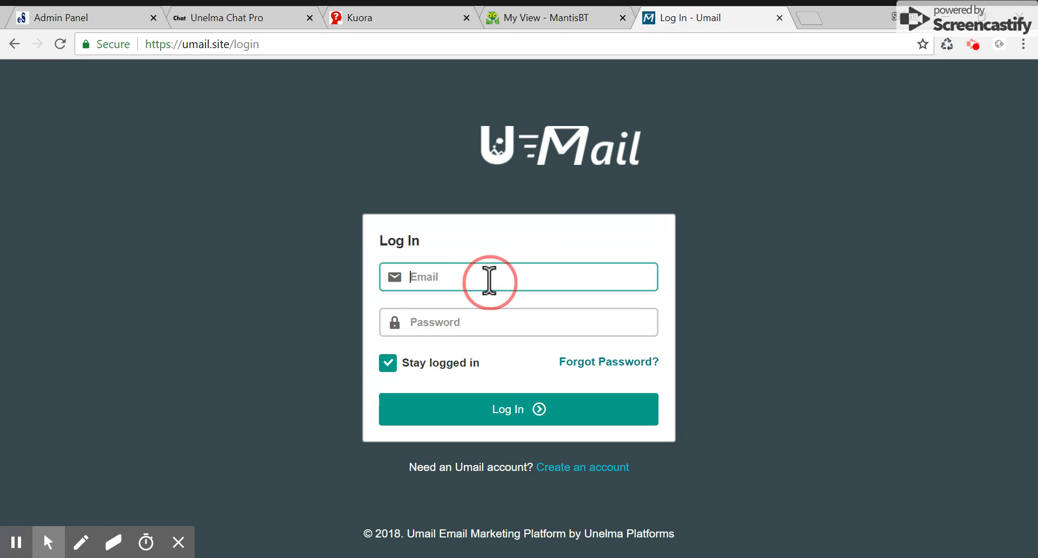
click(489, 294)
click(469, 309)
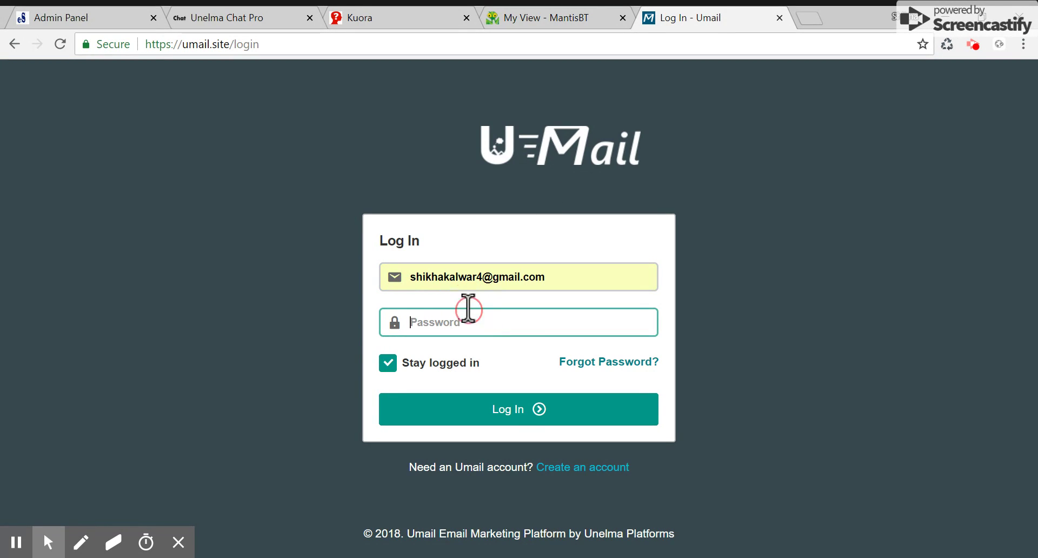
text(•••••••••••)
click(472, 401)
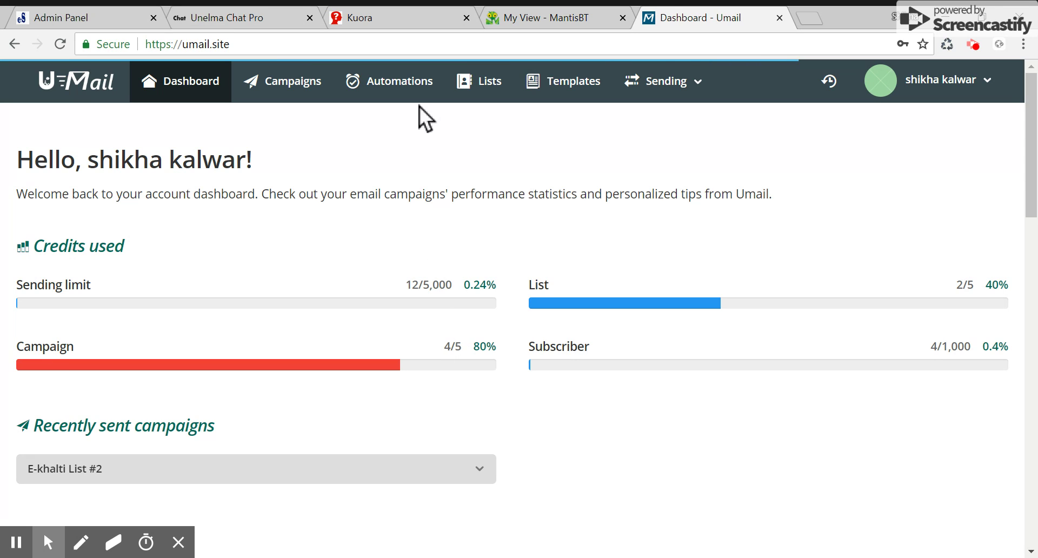
Step: Start a new automation and name it E-khalti List
click(406, 98)
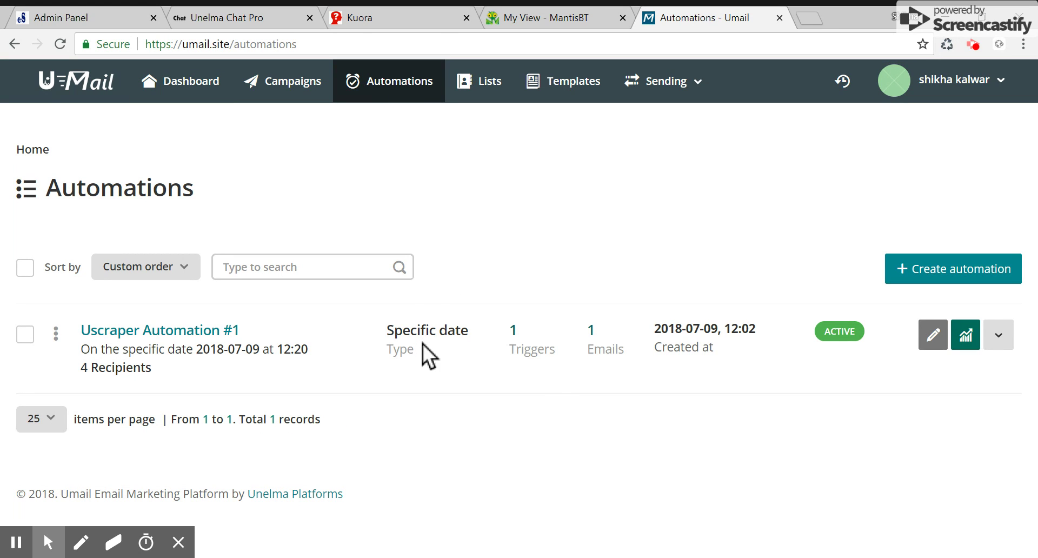
click(902, 269)
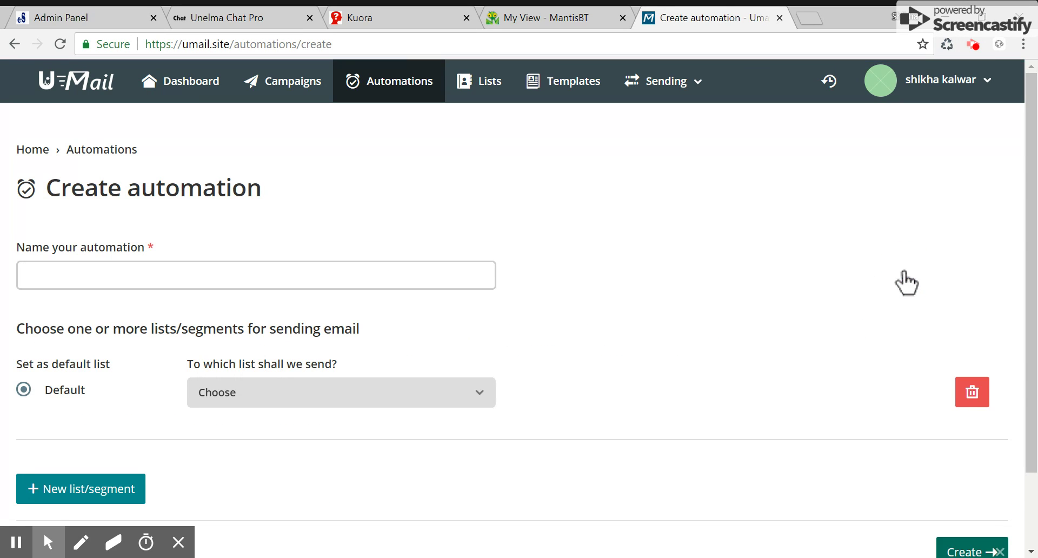
click(411, 276)
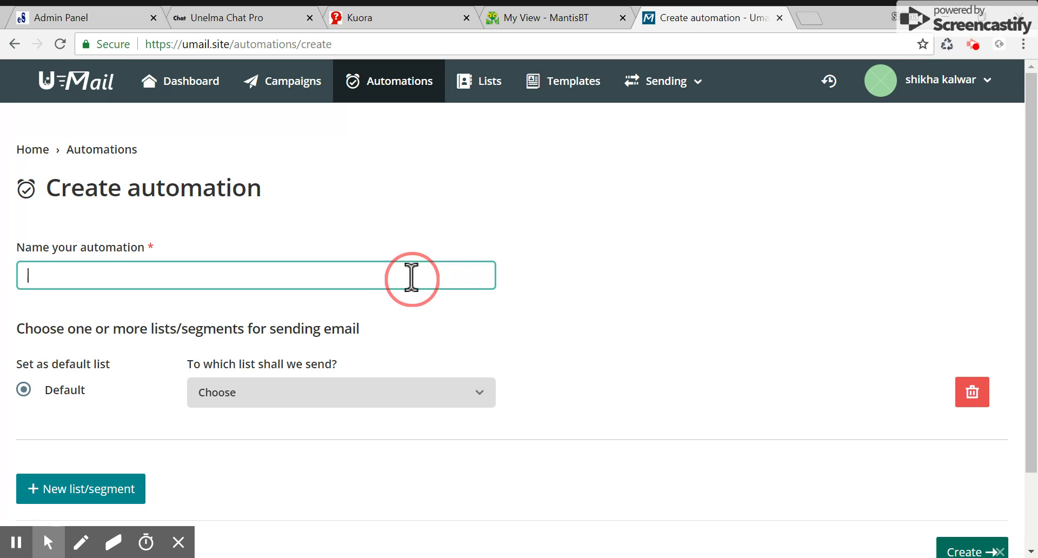
key(Down)
key(Return)
key(Down)
key(Return)
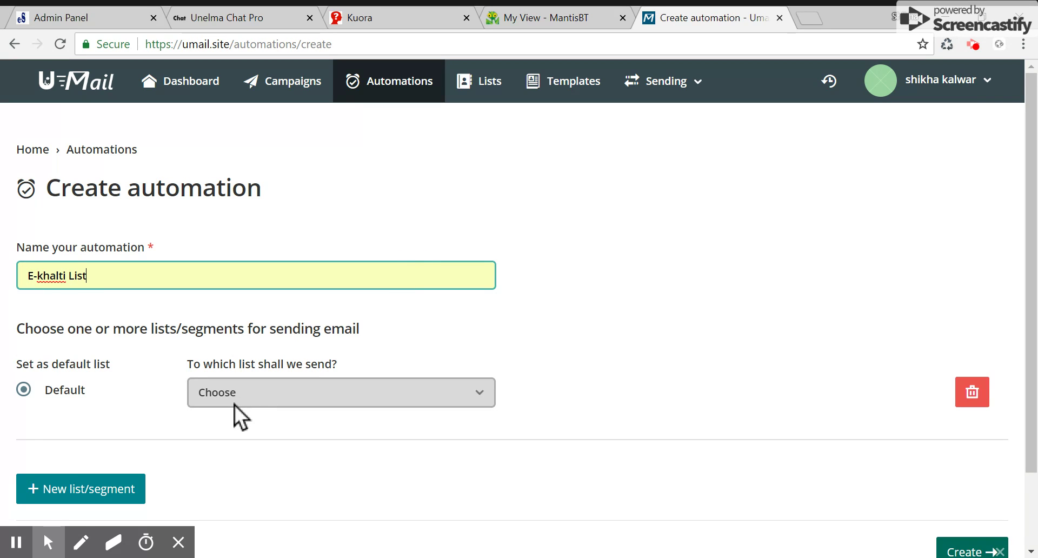
Step: Choose E-khalti List as the list to send to and create the automation
click(269, 385)
click(271, 447)
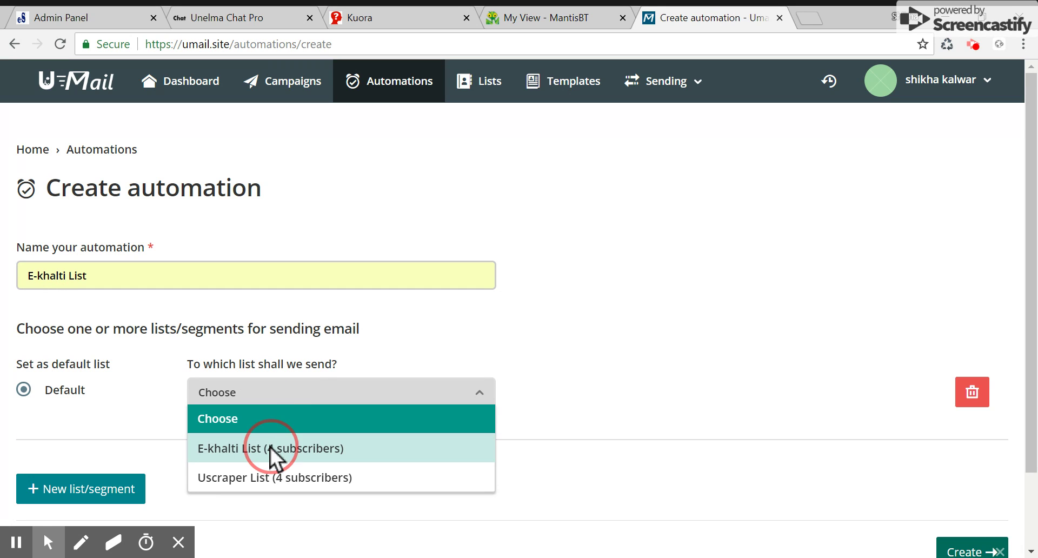
scroll(270, 446, down, 2)
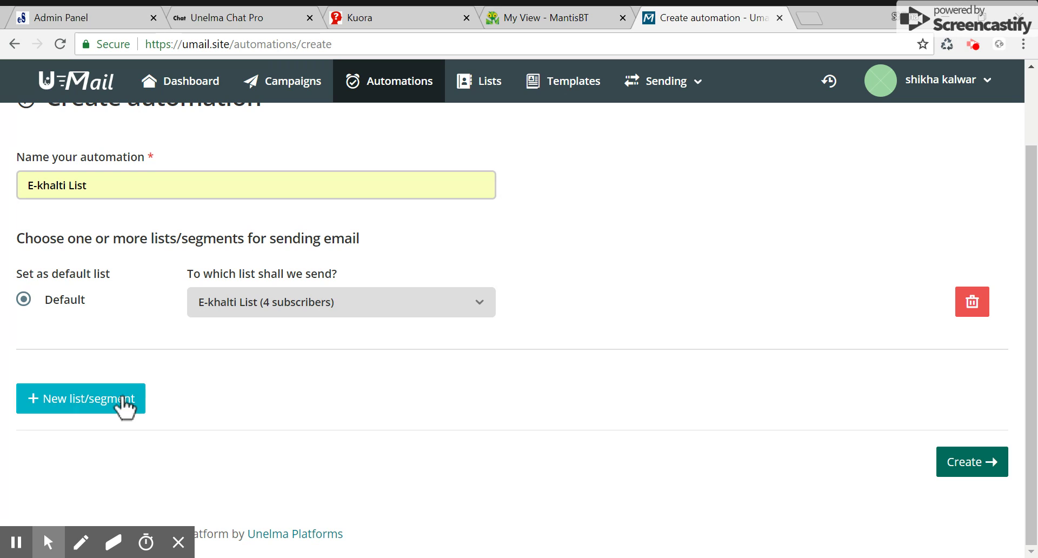
click(972, 462)
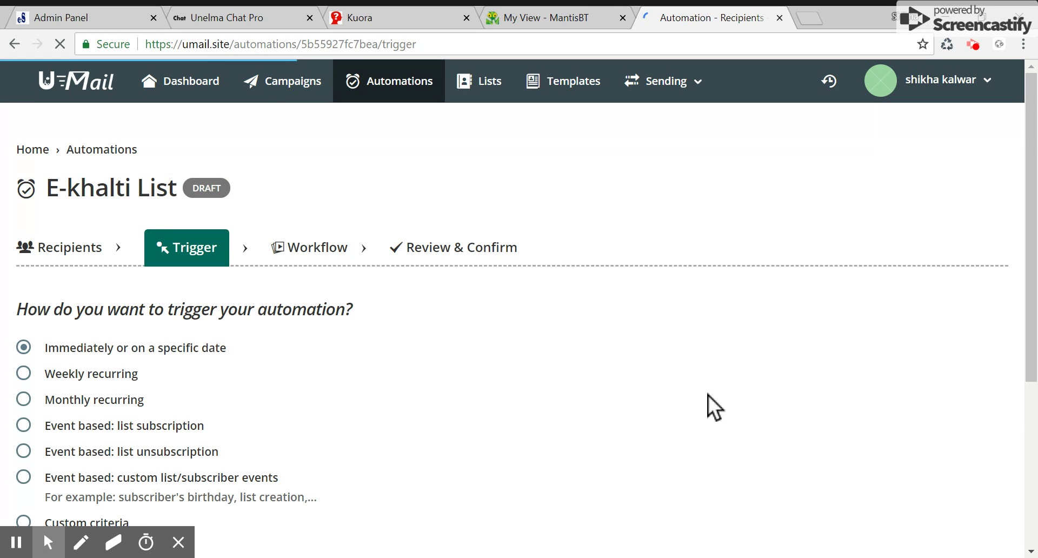
Step: Look through the new automation's trigger options, its workflow and its review page
scroll(579, 372, down, 3)
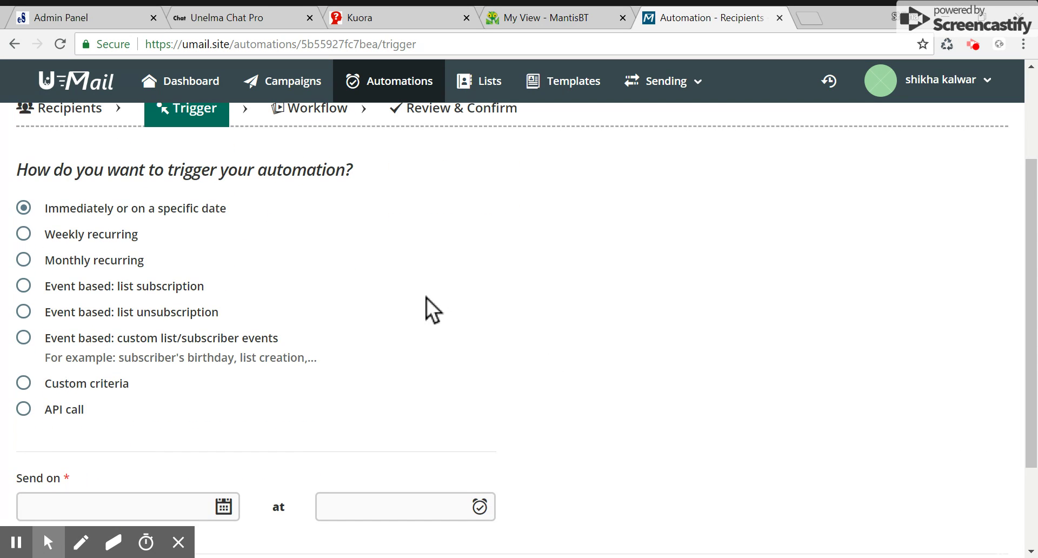
scroll(427, 297, up, 2)
click(313, 189)
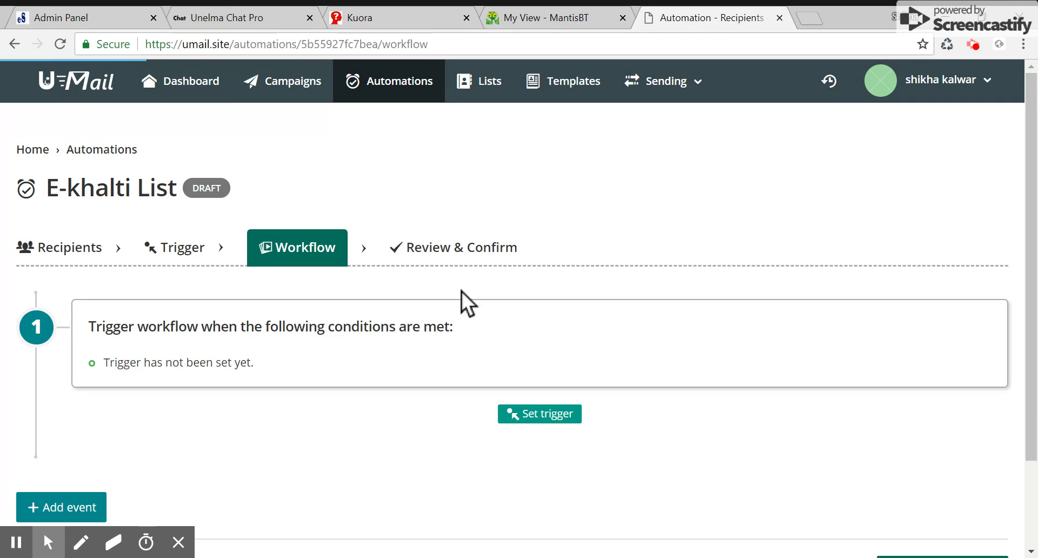
click(442, 254)
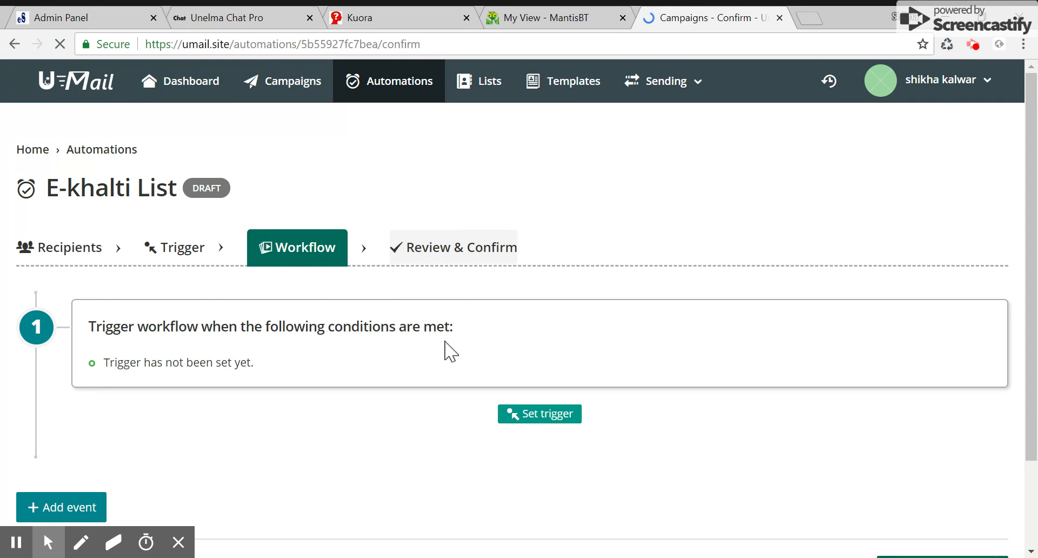
scroll(450, 376, down, 2)
scroll(450, 377, up, 2)
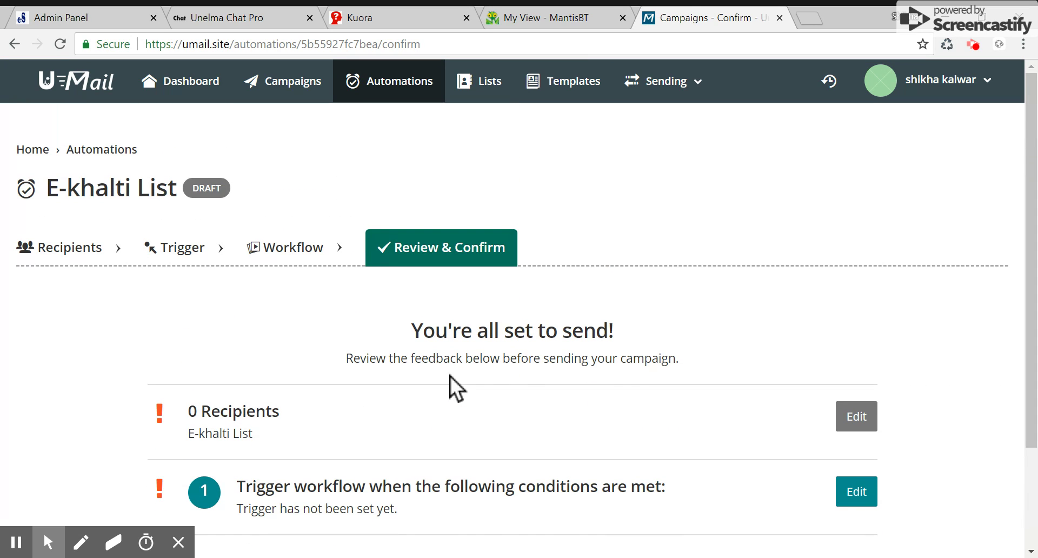
Step: Return to the automation's trigger settings and set the send date to 2018-07-23
click(205, 250)
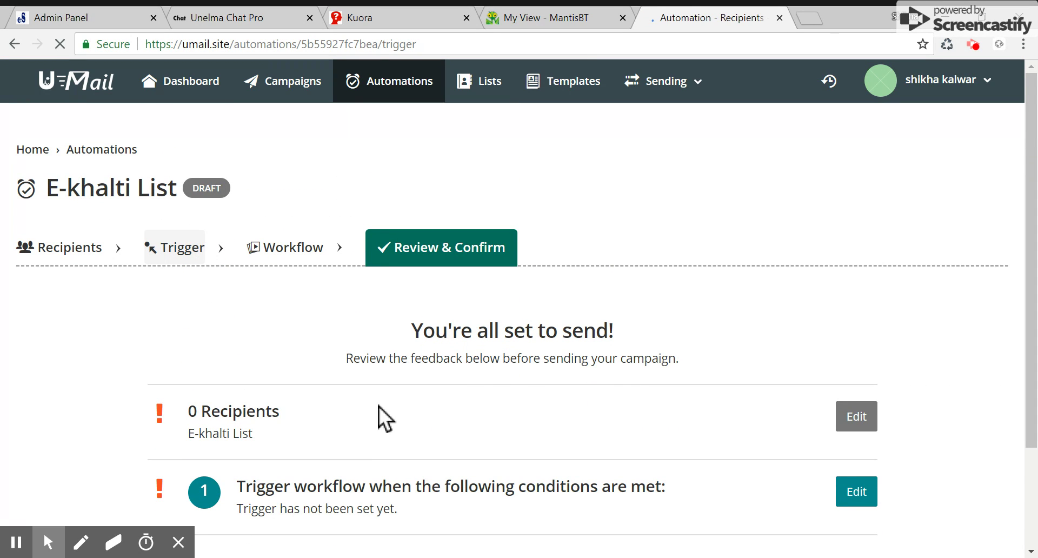
scroll(379, 407, down, 3)
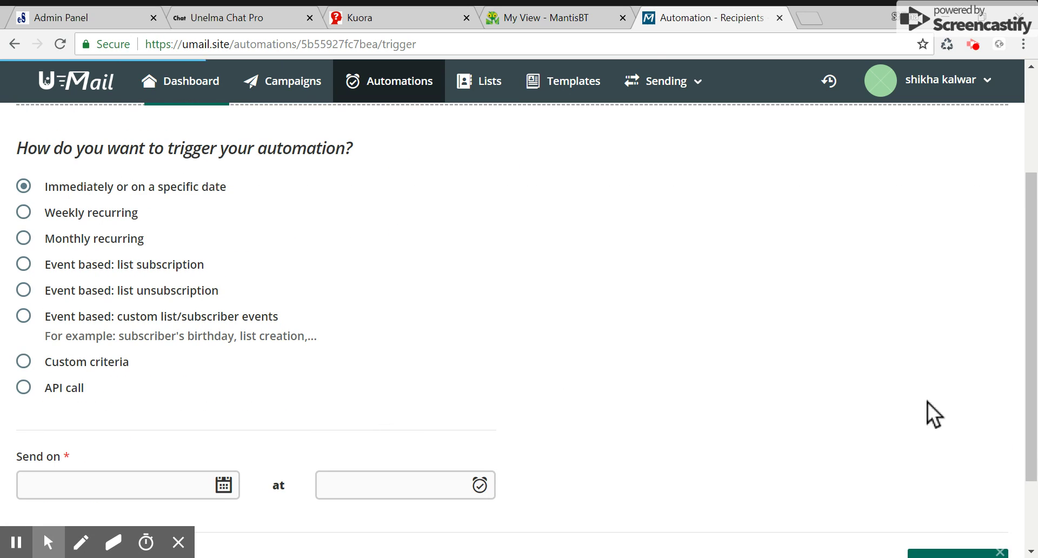
scroll(932, 387, down, 2)
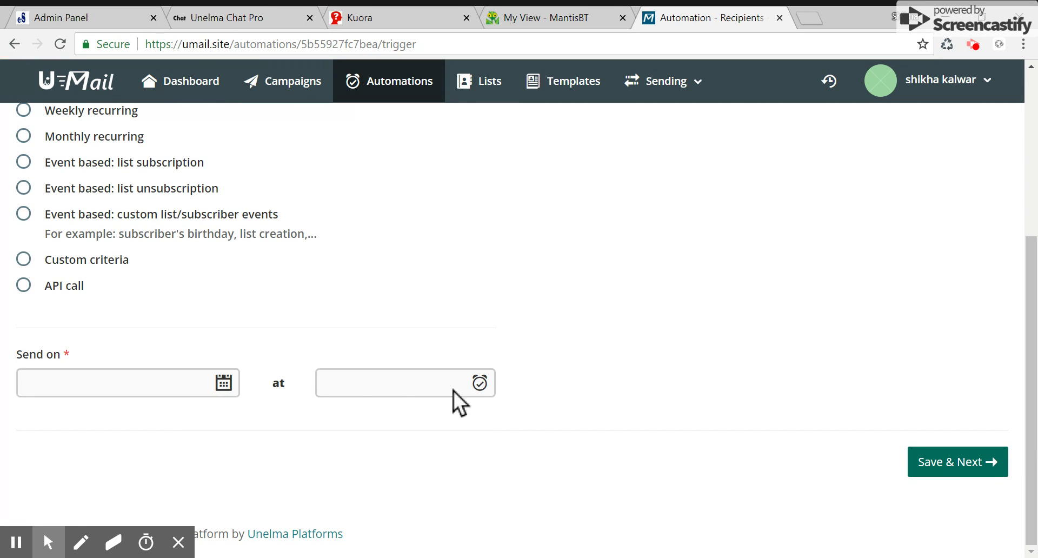
click(169, 383)
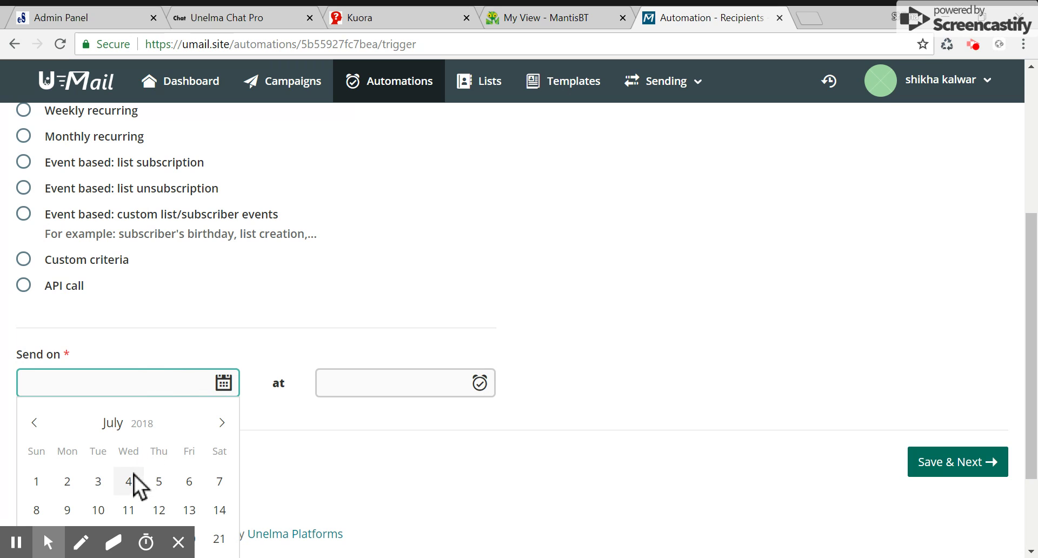
scroll(132, 480, down, 2)
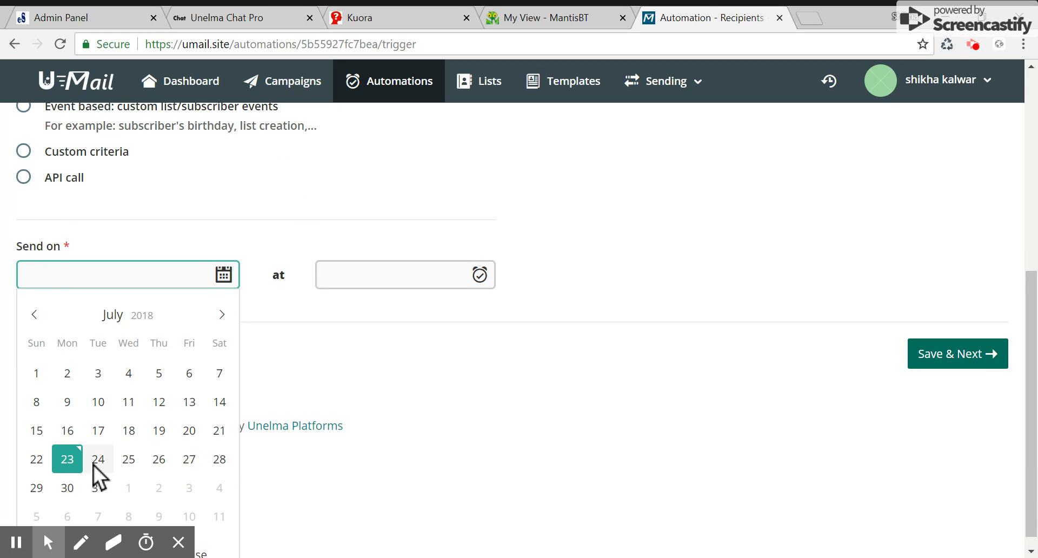
click(67, 459)
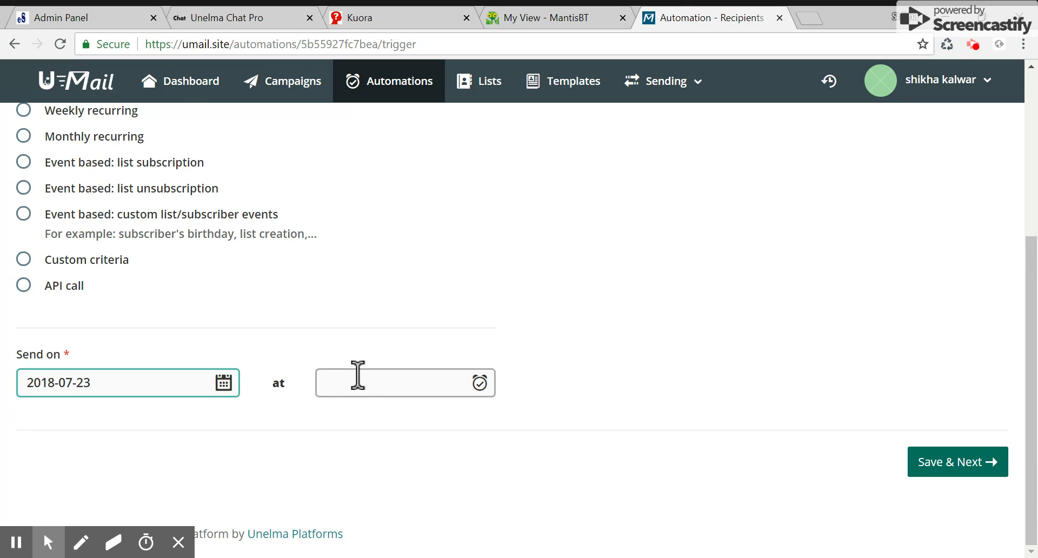
Step: Set the trigger's send time to 15:38 and save it to continue to the workflow
click(358, 379)
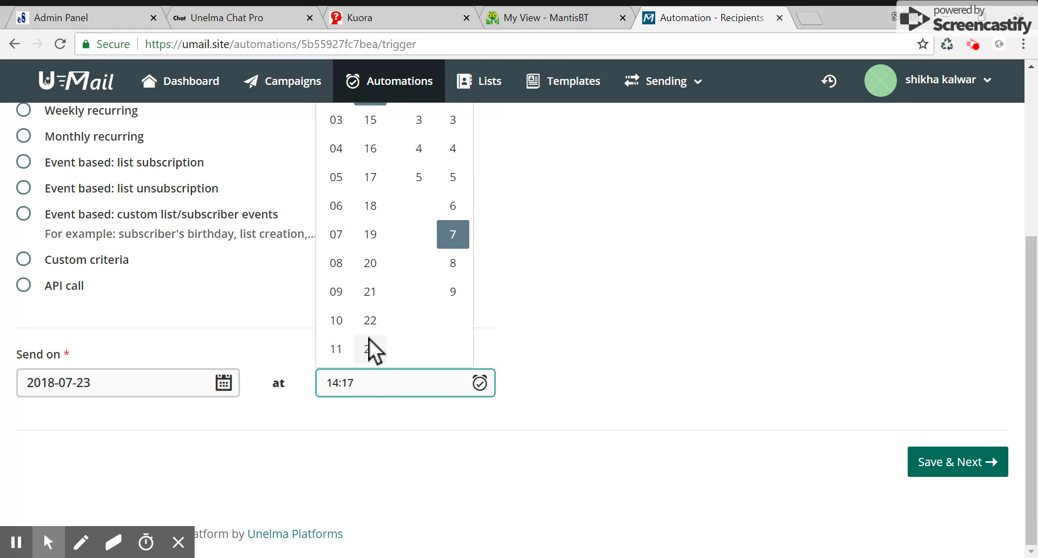
scroll(369, 339, up, 1)
scroll(369, 339, up, 2)
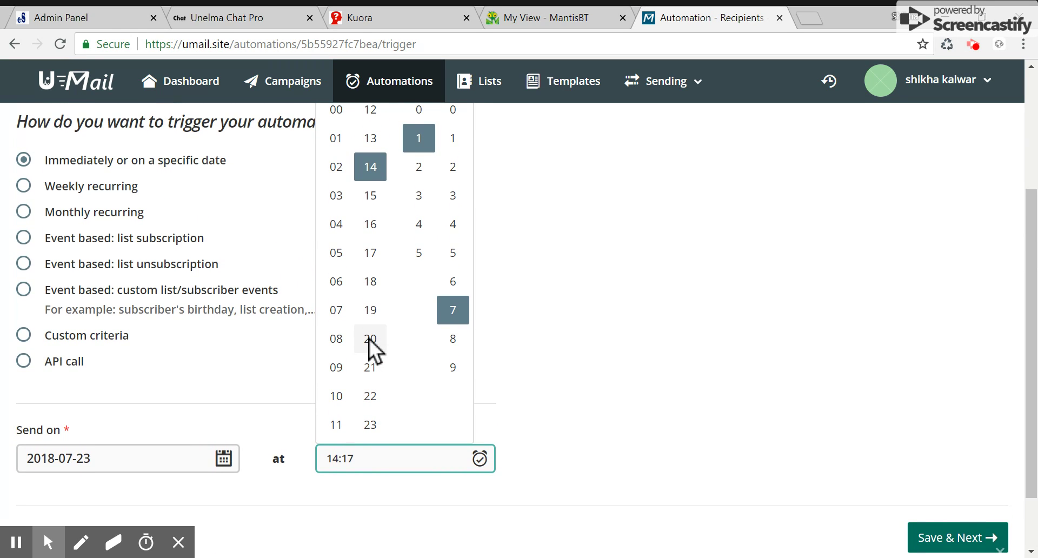
click(378, 196)
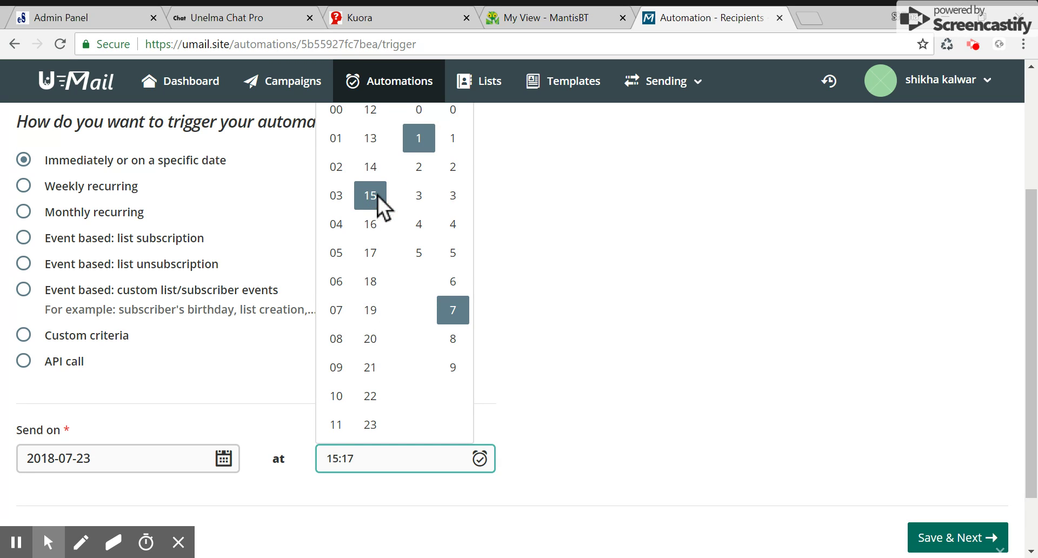
click(412, 197)
click(452, 333)
scroll(453, 333, down, 2)
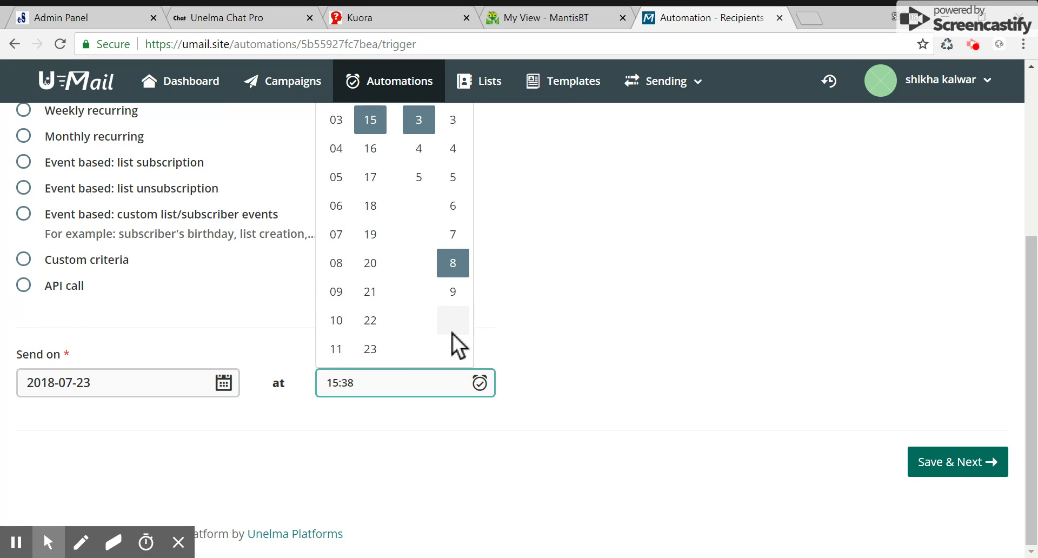
click(920, 465)
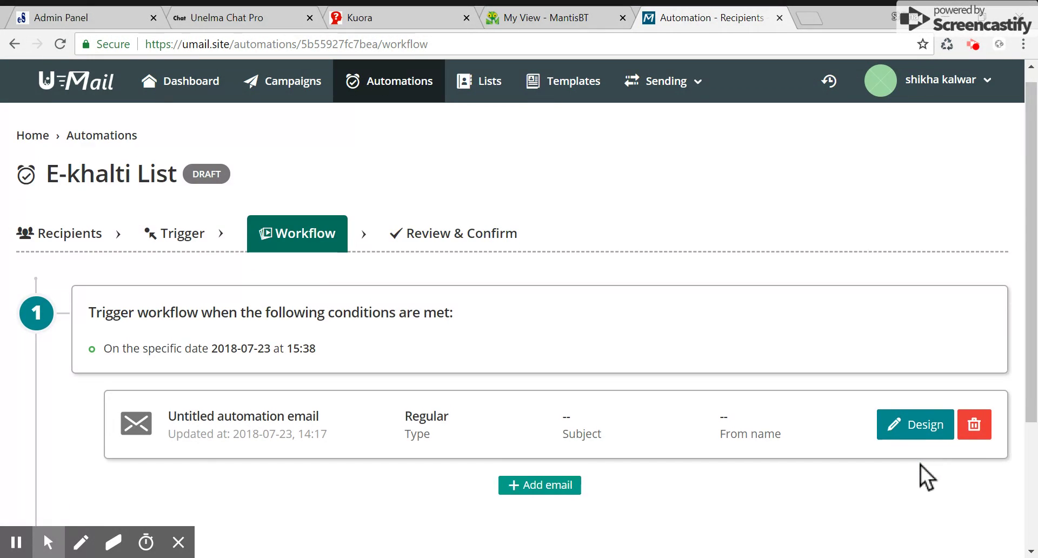
Step: Add a second email to the automation workflow under the specific-date trigger
scroll(920, 465, down, 2)
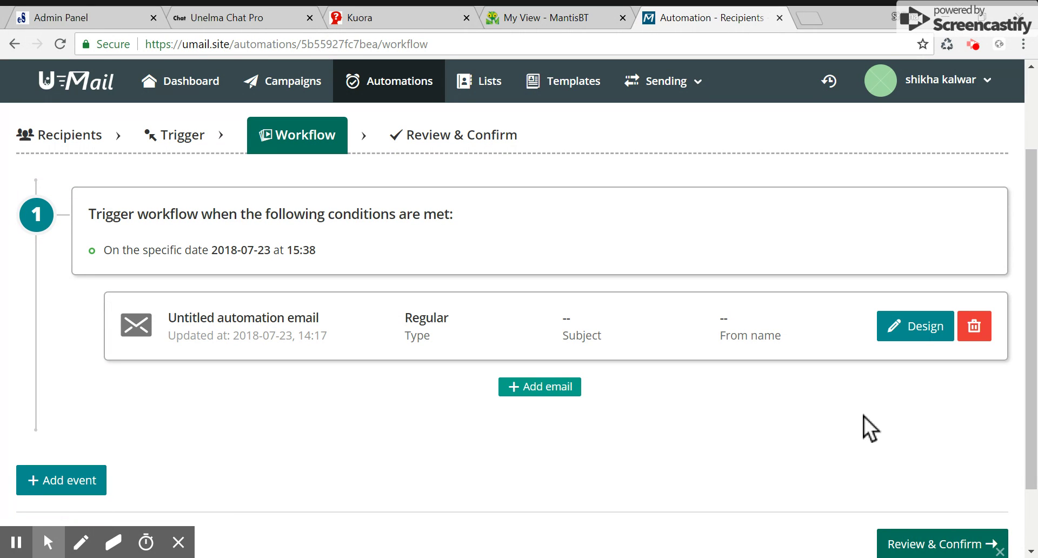
scroll(865, 416, down, 1)
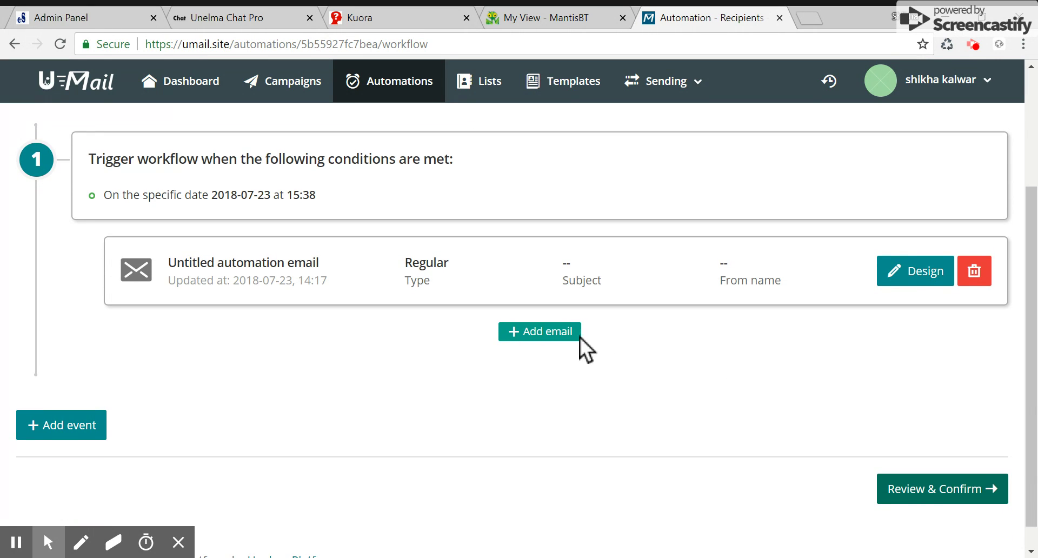
click(540, 331)
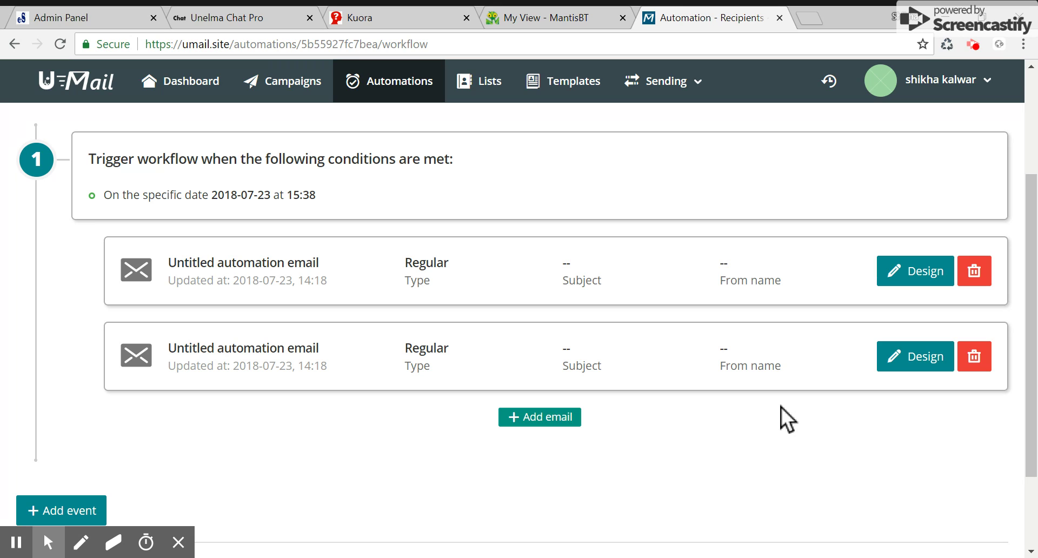
Step: Proceed to the automation's review and open the first untitled automation email for design
scroll(781, 407, down, 3)
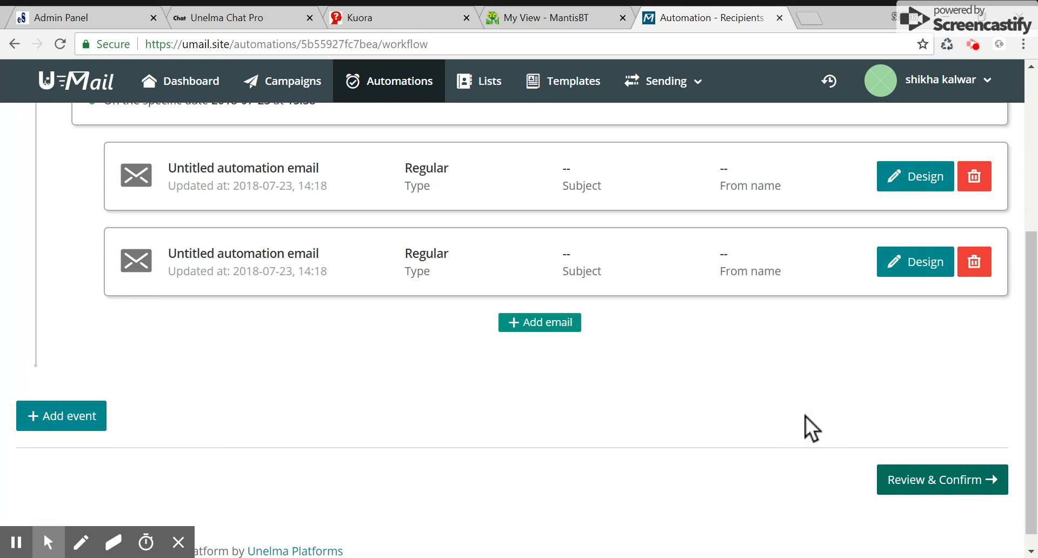
click(892, 481)
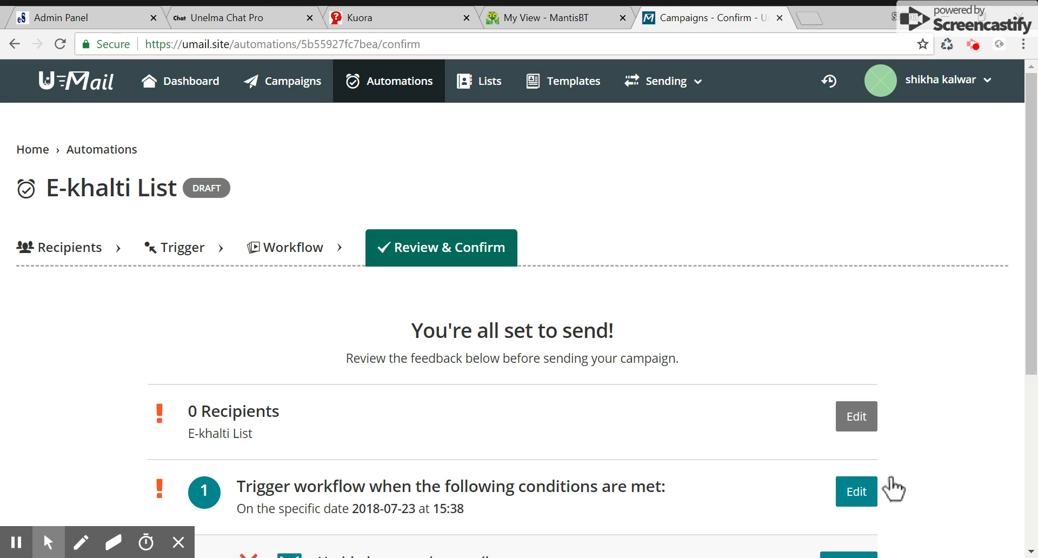
scroll(893, 489, down, 3)
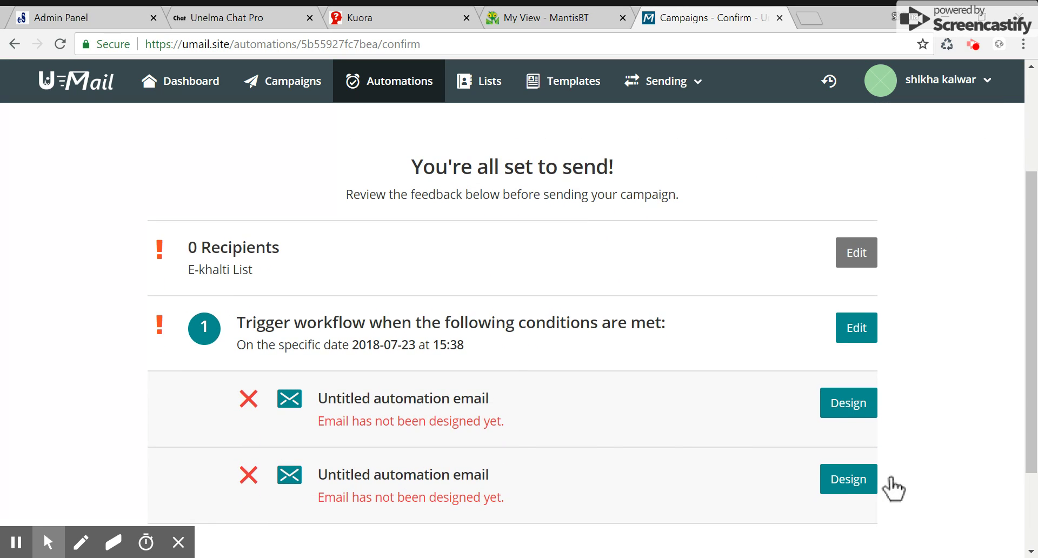
click(841, 410)
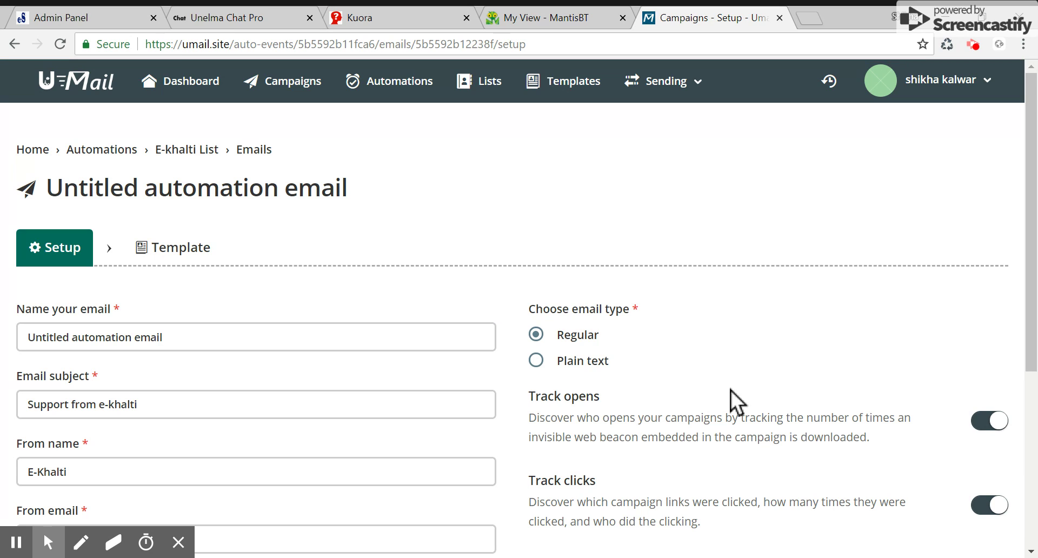
Step: Fill in the email's reply-to address and save the setup to continue to template selection
scroll(519, 387, down, 5)
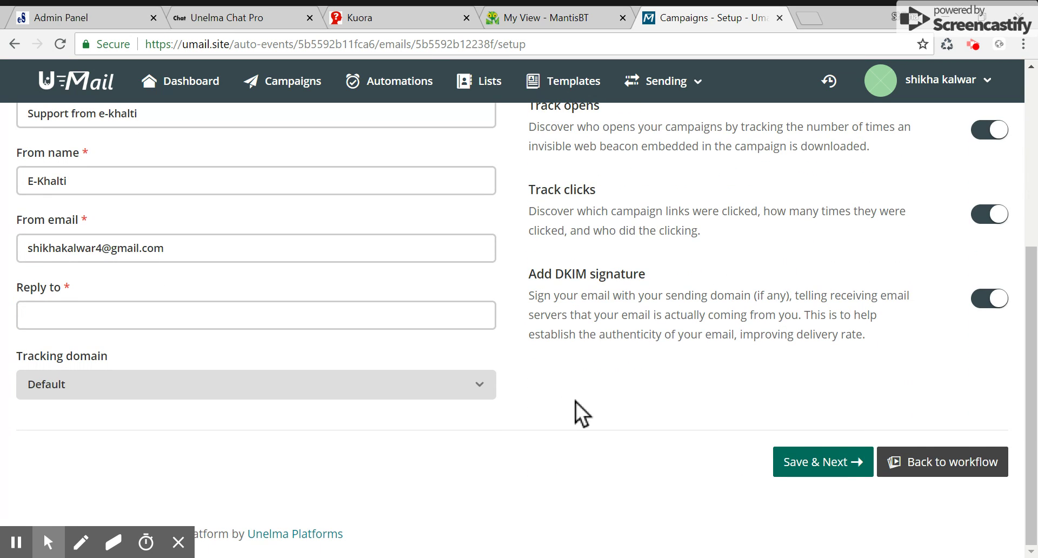
click(379, 319)
key(Down)
key(Return)
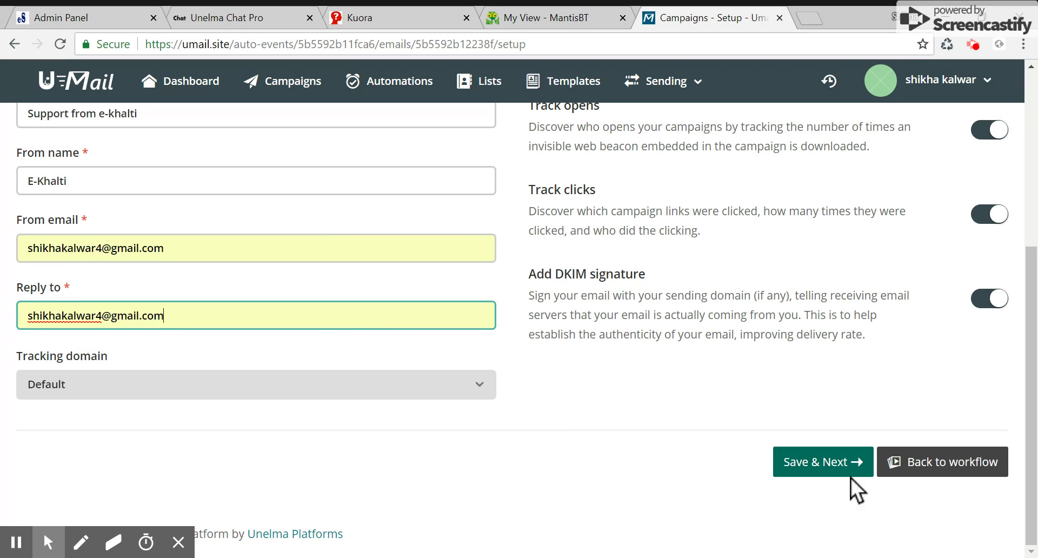
click(834, 462)
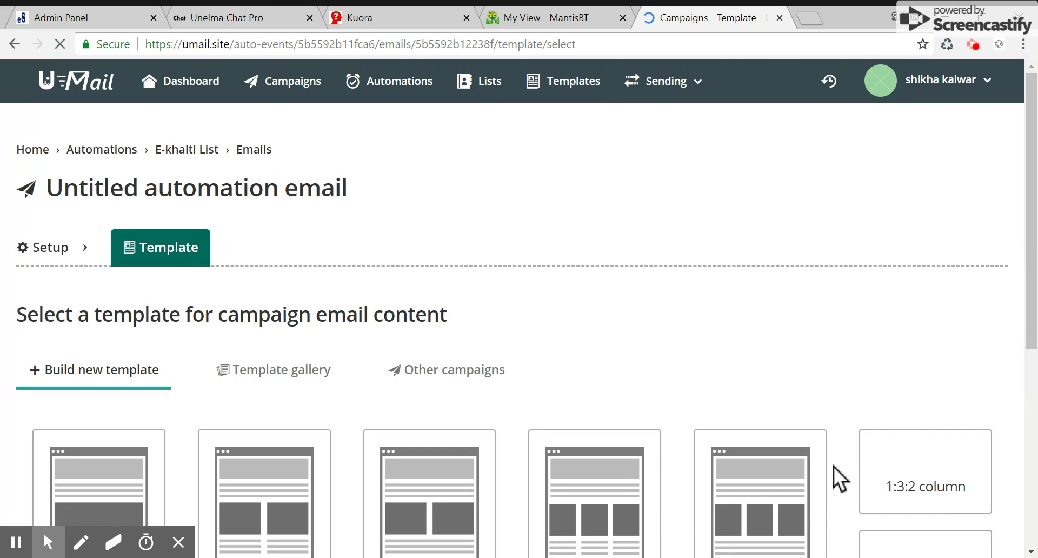
Step: Choose the content of the earlier campaign E-khalti List #2 as the template for the automation email
scroll(834, 466, down, 3)
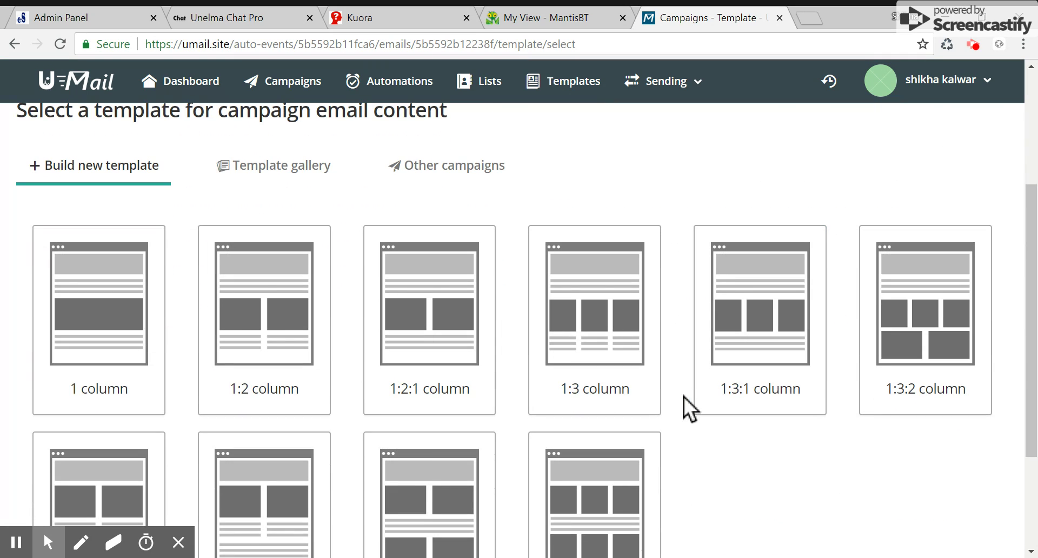
click(300, 167)
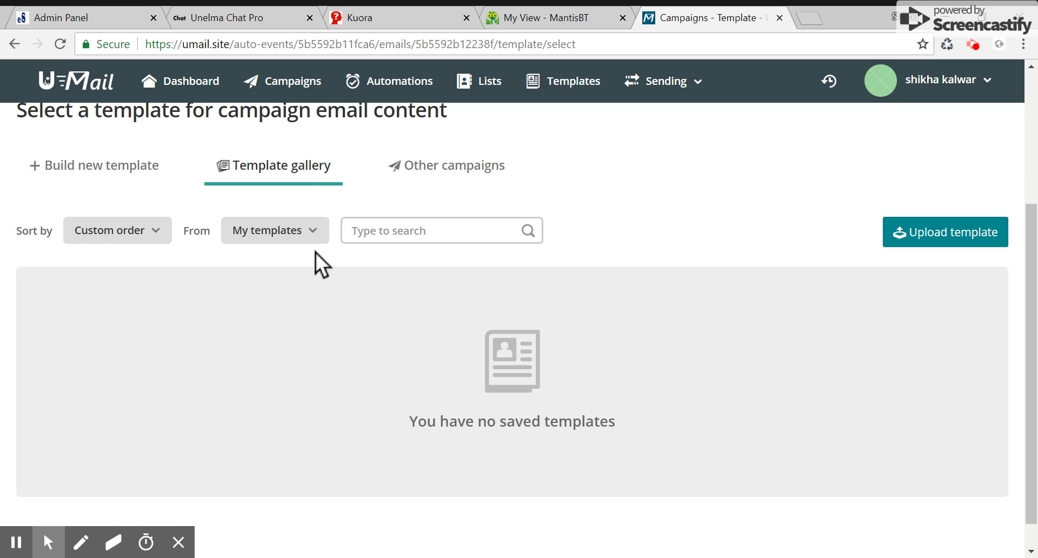
click(462, 177)
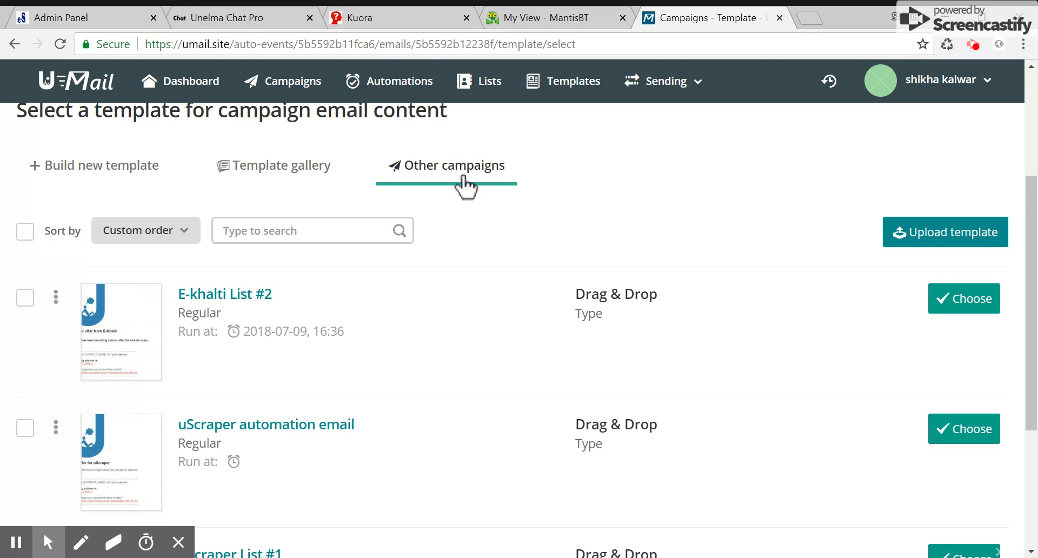
click(980, 304)
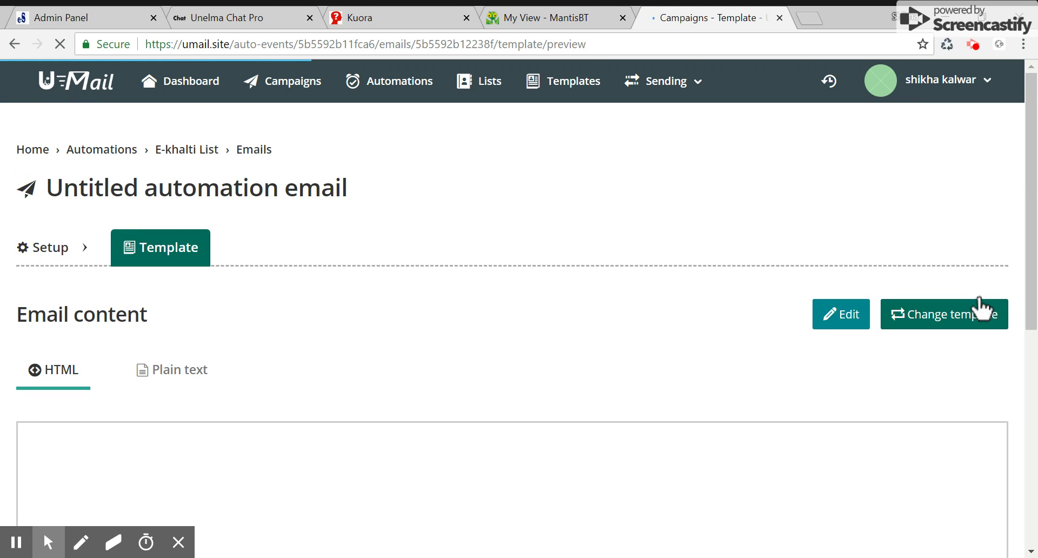
Step: Save the email with its previewed content and return to the automation workflow
scroll(980, 308, down, 3)
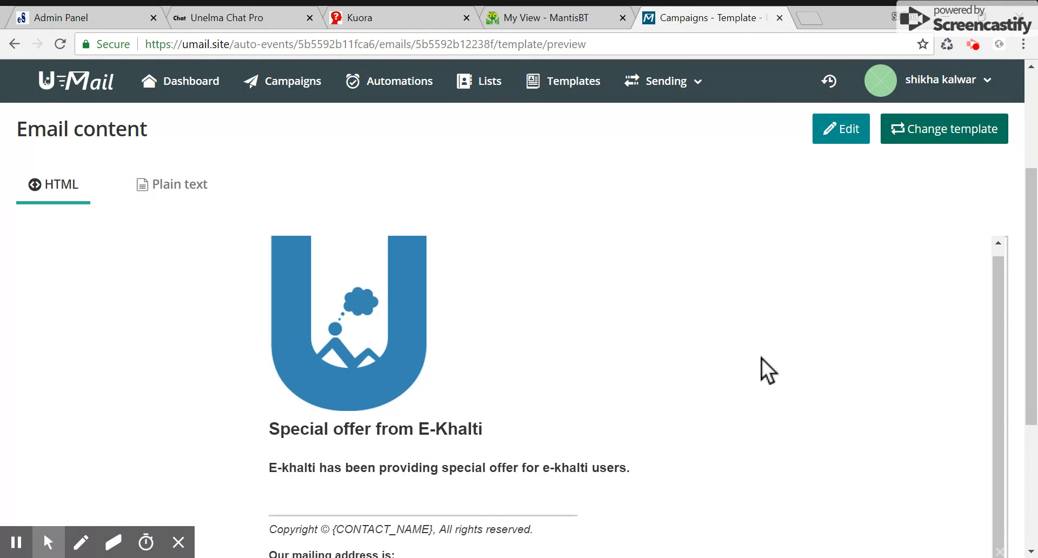
scroll(761, 358, down, 4)
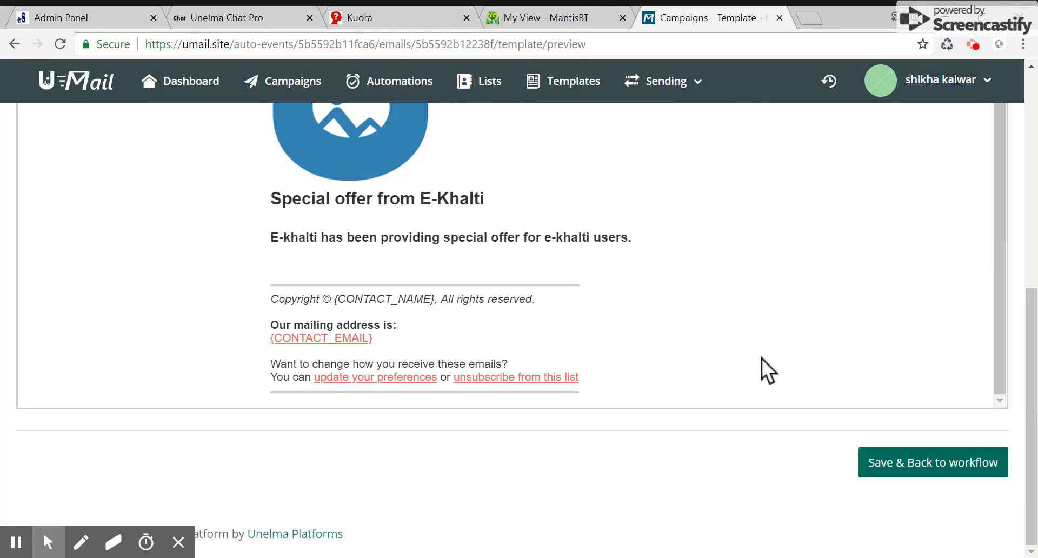
click(868, 463)
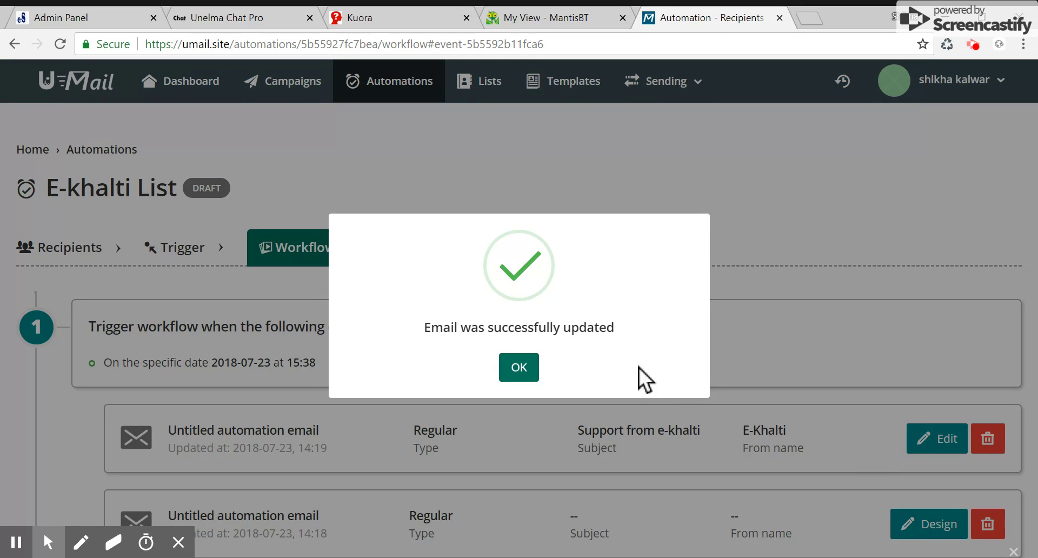
click(519, 367)
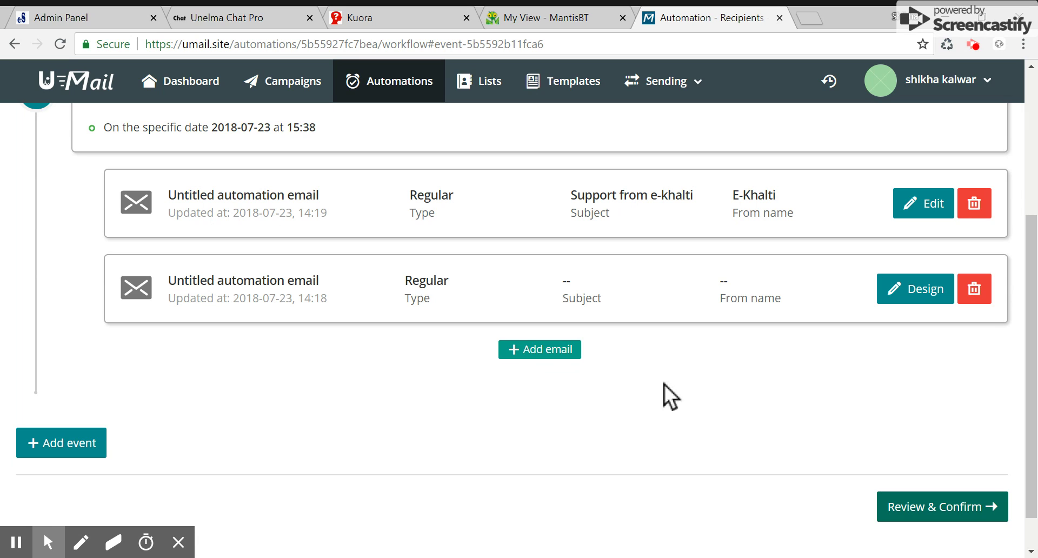
Step: Open the dashboard and examine the credit usage, list growth, top 5 and recent activity log entries
scroll(677, 388, up, 5)
scroll(677, 388, down, 1)
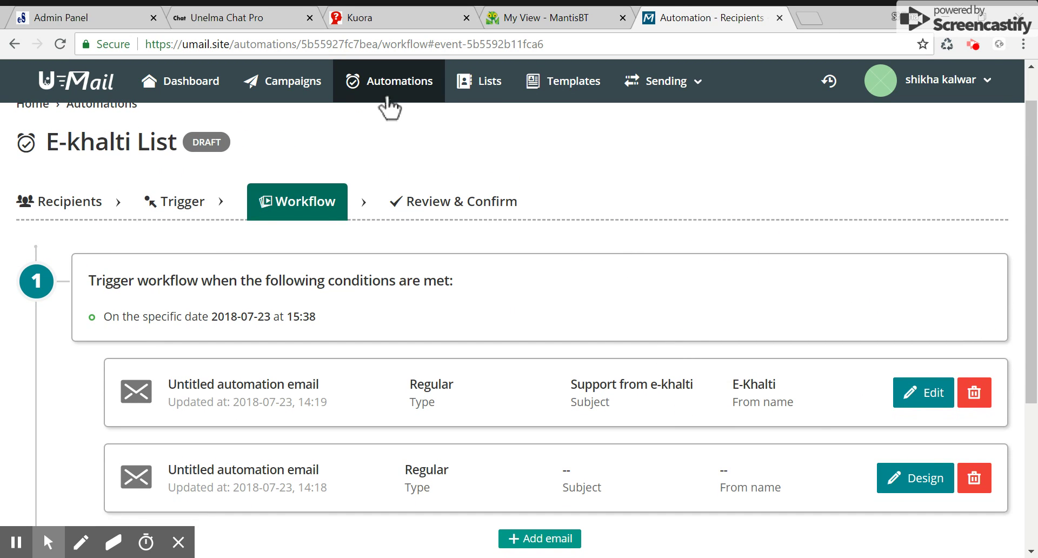
click(196, 81)
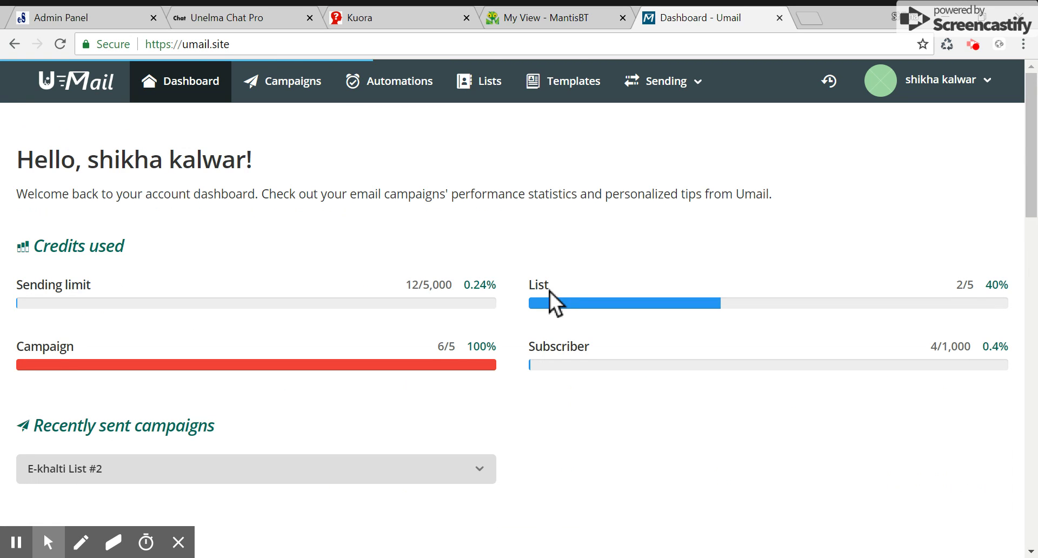
scroll(550, 291, down, 3)
scroll(549, 291, down, 3)
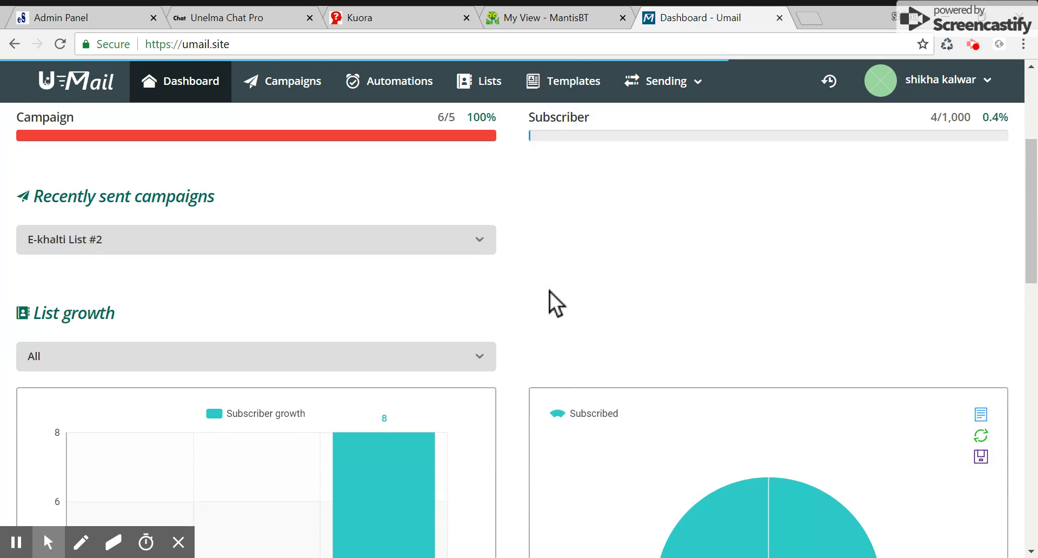
scroll(550, 290, down, 10)
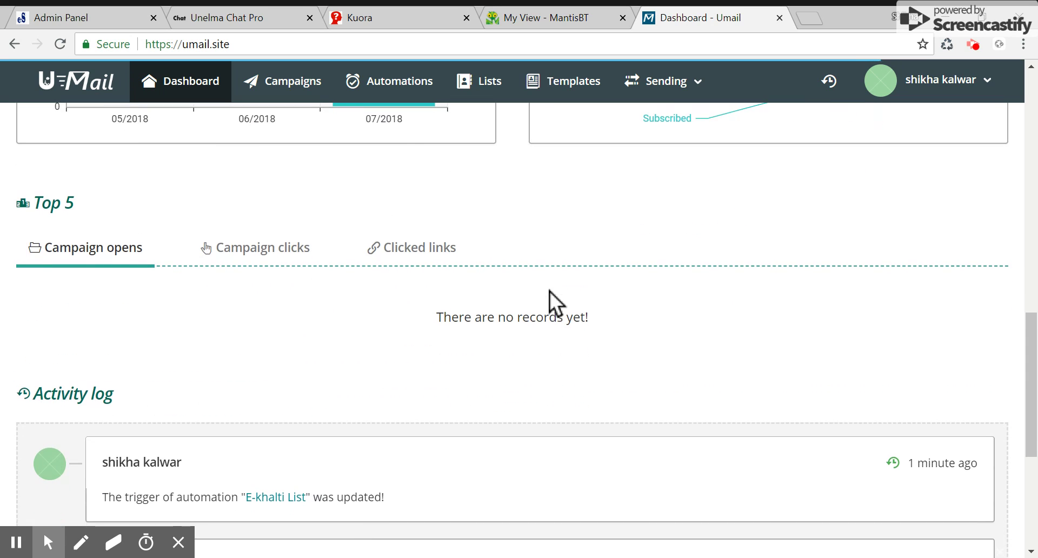
scroll(550, 291, down, 4)
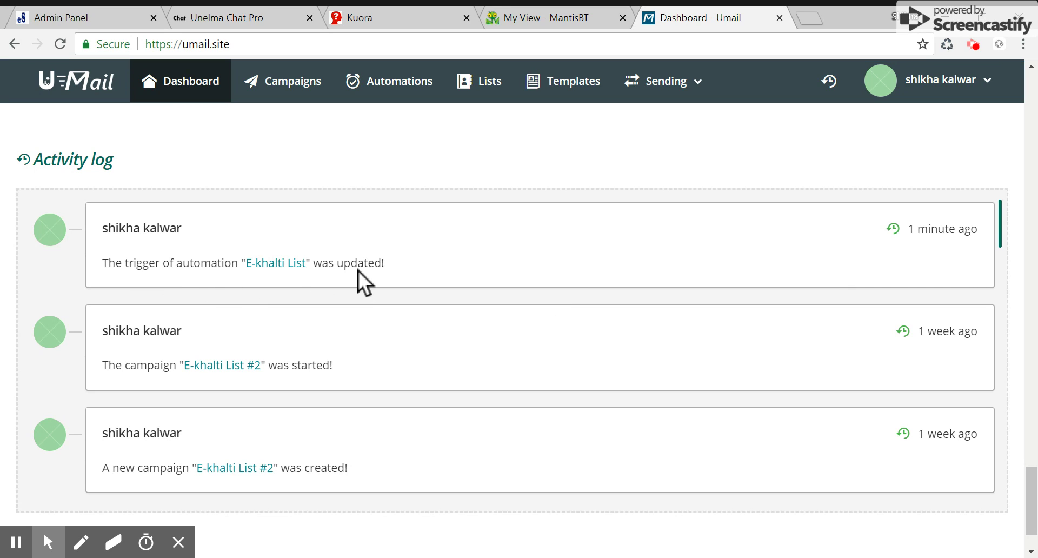
scroll(359, 271, down, 4)
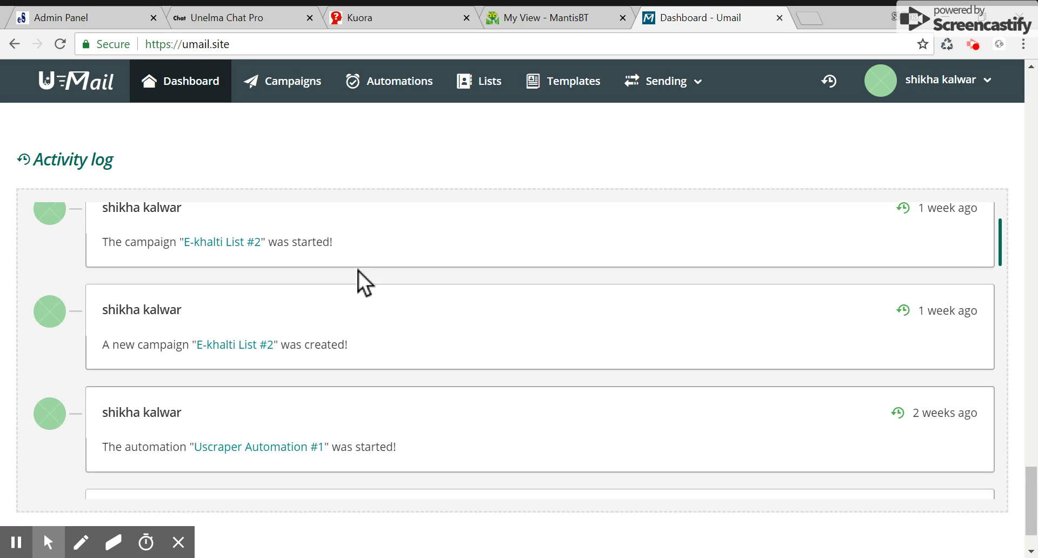
scroll(358, 271, up, 3)
scroll(358, 270, up, 2)
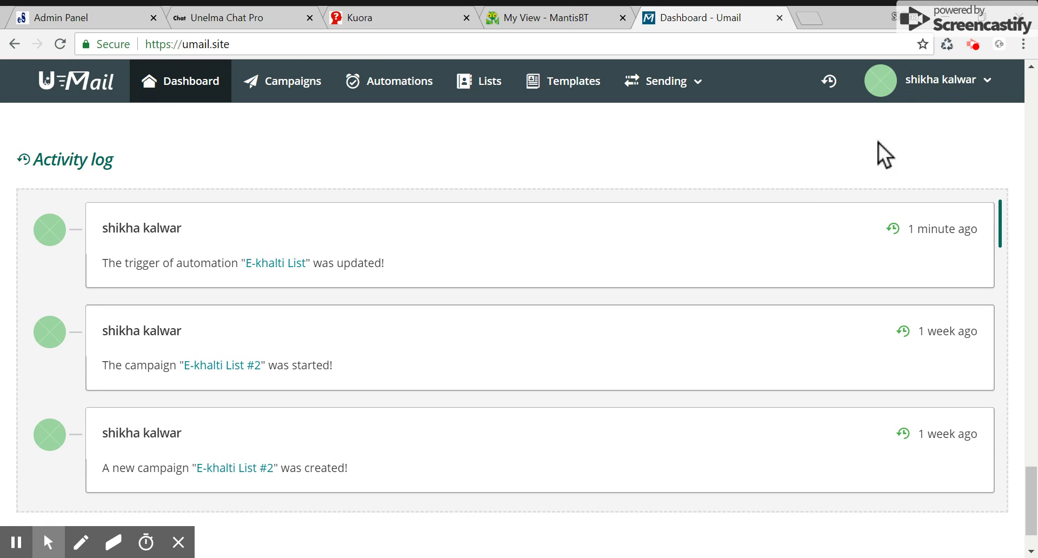
Step: Log out of the account
click(952, 73)
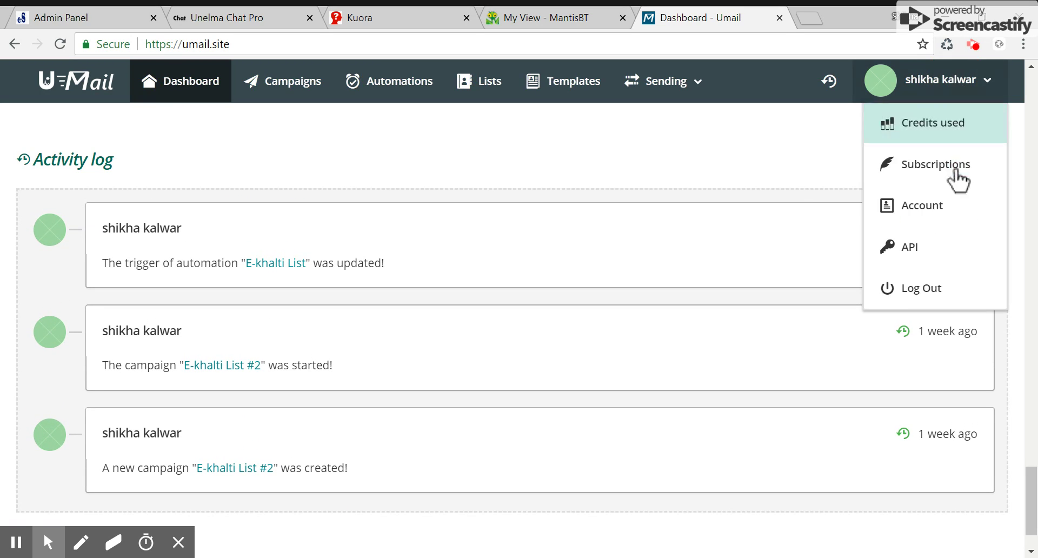
click(917, 291)
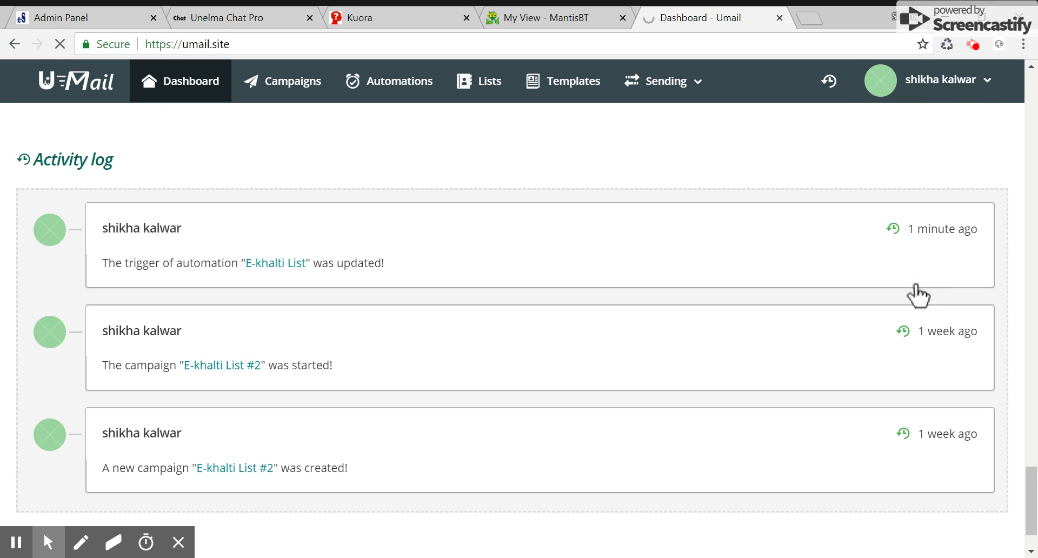